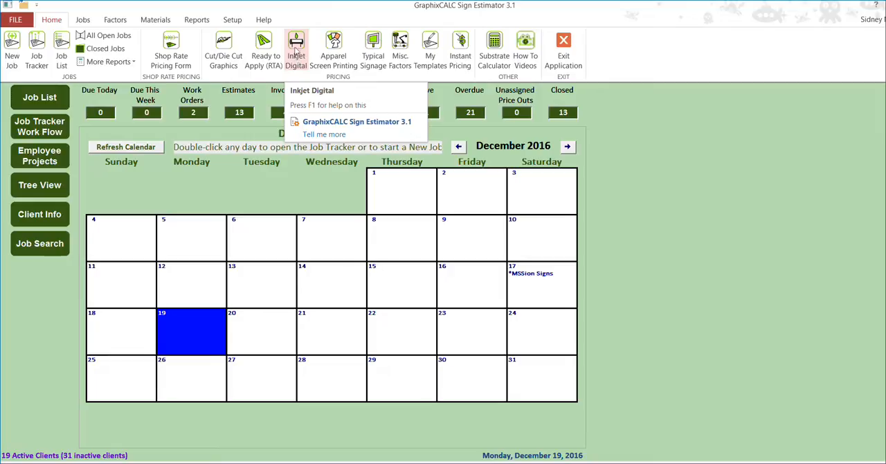
Open the Inkjet Digital pricing form and enter a Magnetics sign 18 inches high by 24 inches wide.
left_click(298, 54)
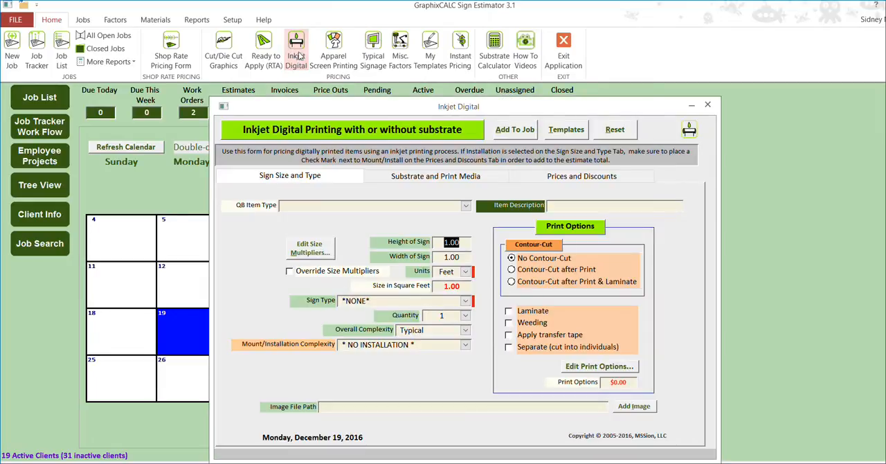
type("18")
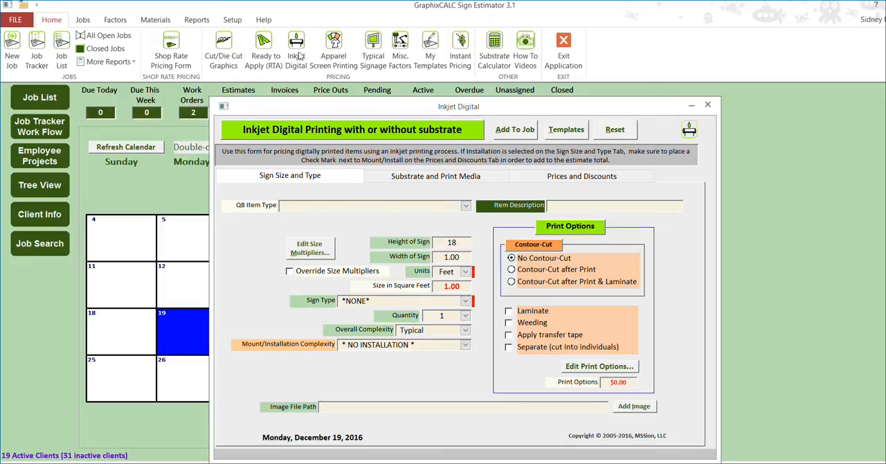
left_click(464, 259)
type("24")
left_click(466, 271)
left_click(457, 290)
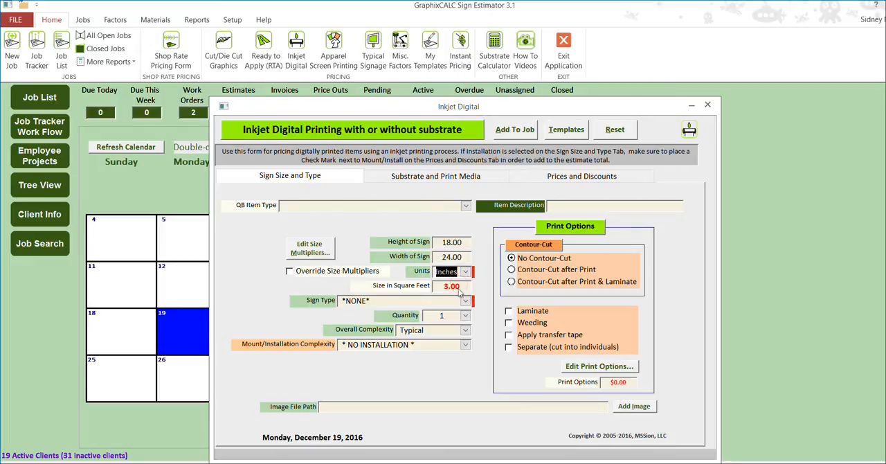
left_click(466, 301)
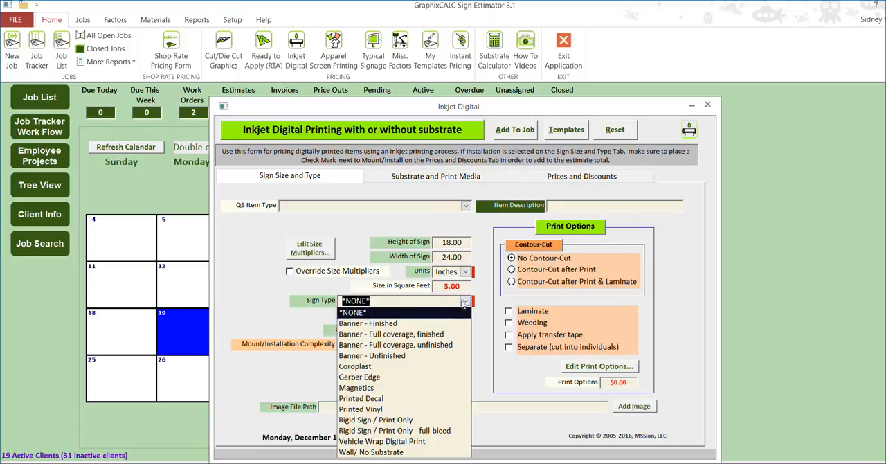
left_click(426, 387)
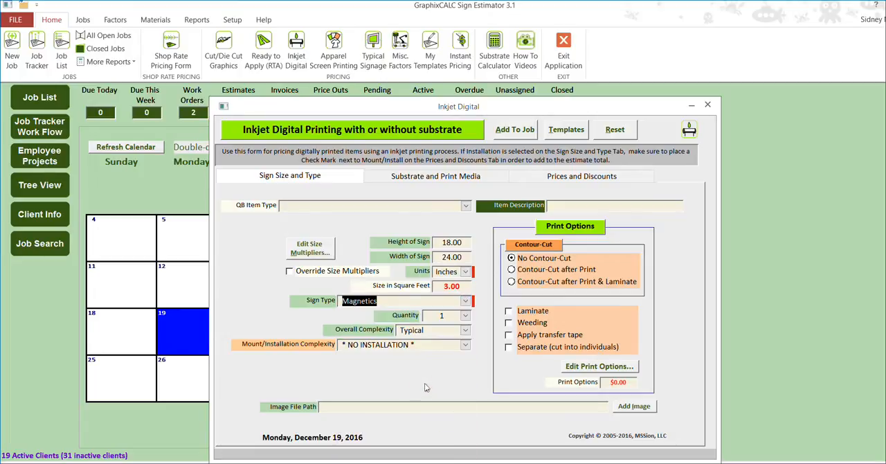
Try the sign type Rigid Sign / Print Only - full-bleed and review the labor rates for digitally printed signs.
left_click(466, 300)
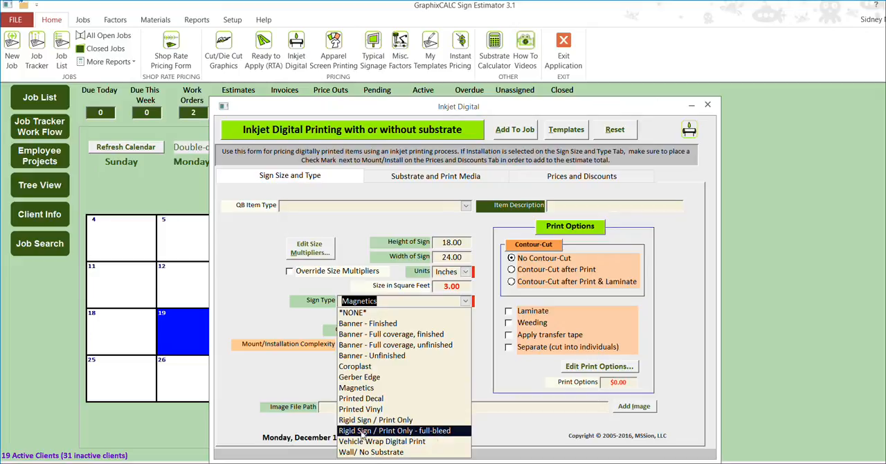
left_click(435, 433)
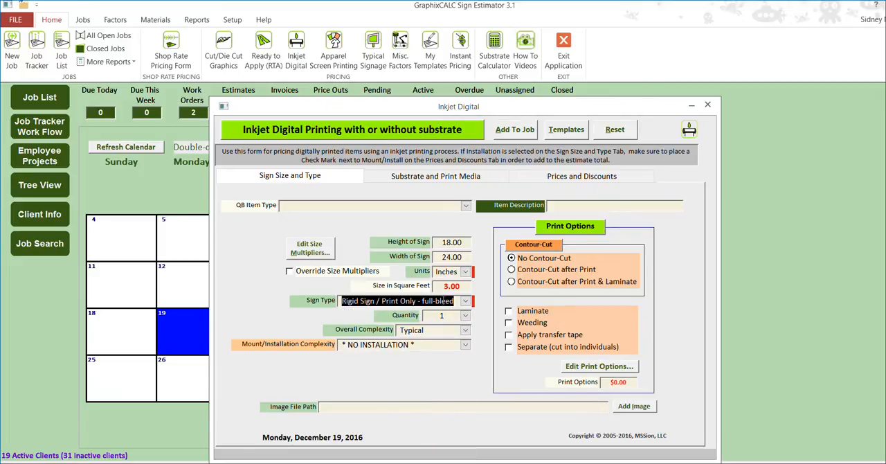
double_click(448, 302)
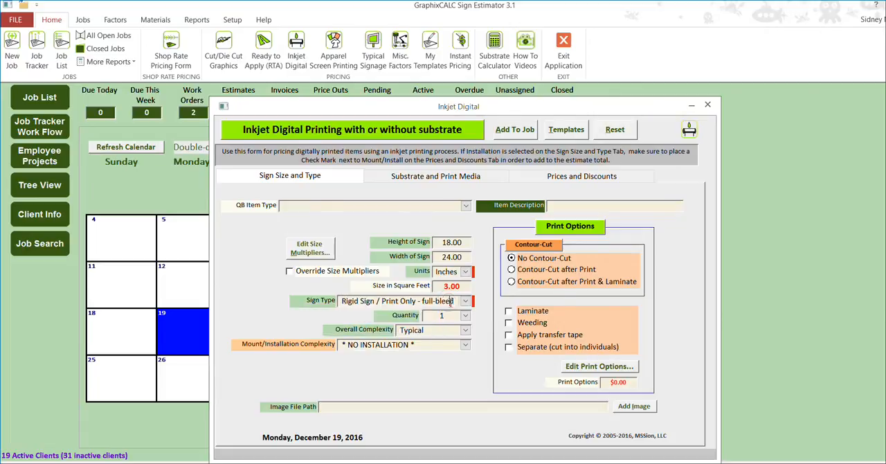
left_click(564, 303)
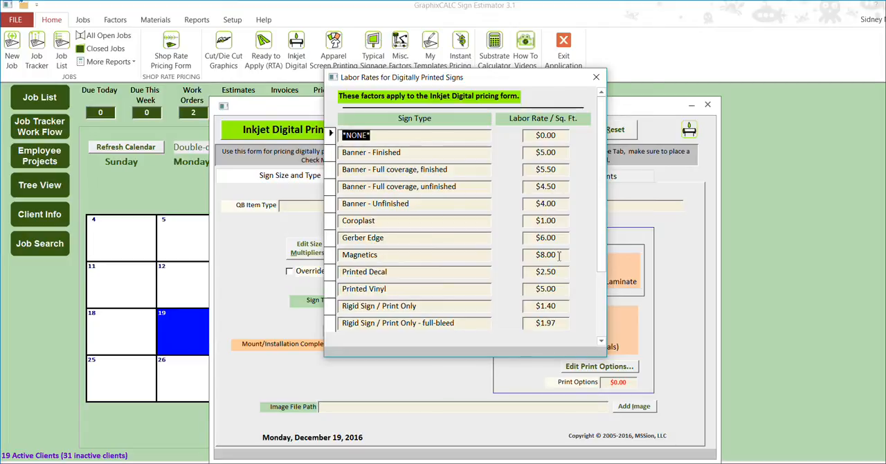
left_click(597, 77)
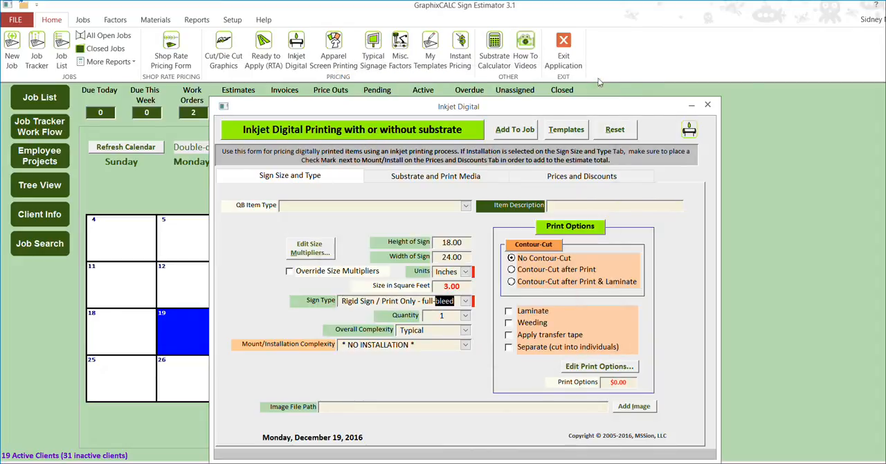
Set the sign type to Magnetics and enter the item description Vehicle Magnetics 18"x24" Pair, leaving that text selected for copying.
left_click(465, 304)
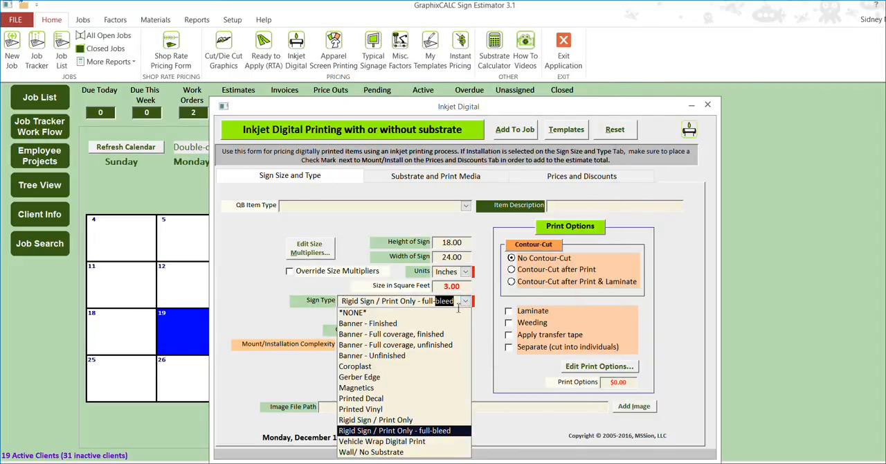
left_click(409, 389)
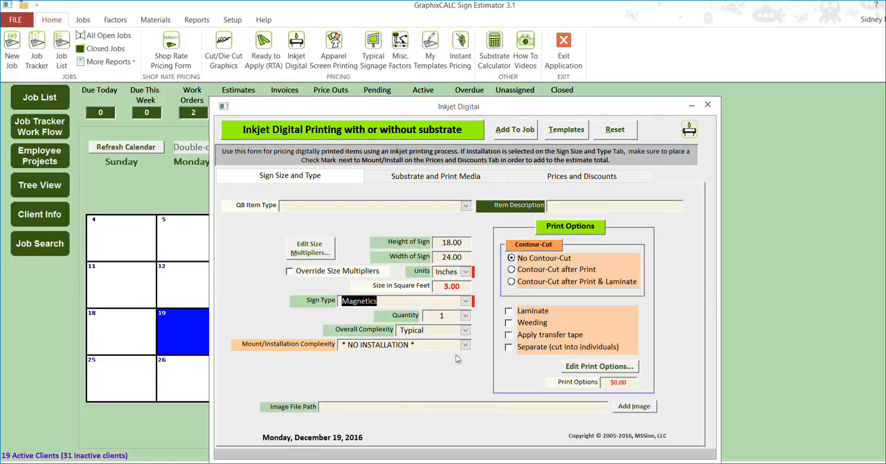
left_click(558, 208)
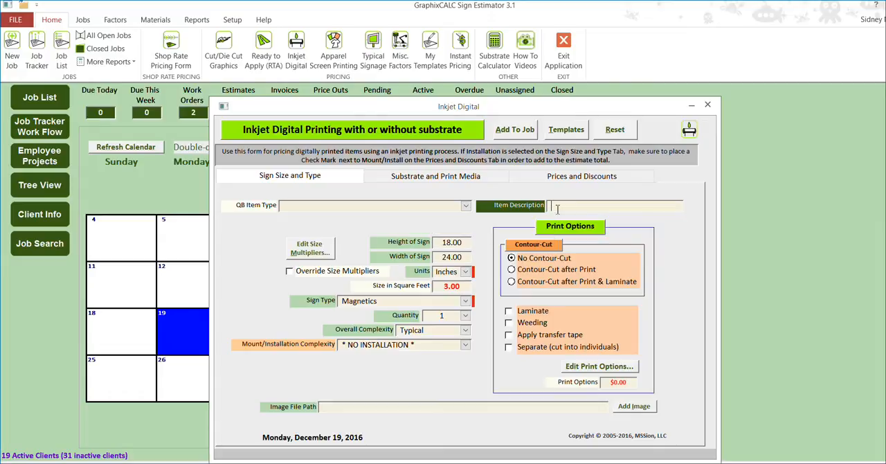
type("M")
key("BackSpace")
type("Vehicle Magnetiss 1")
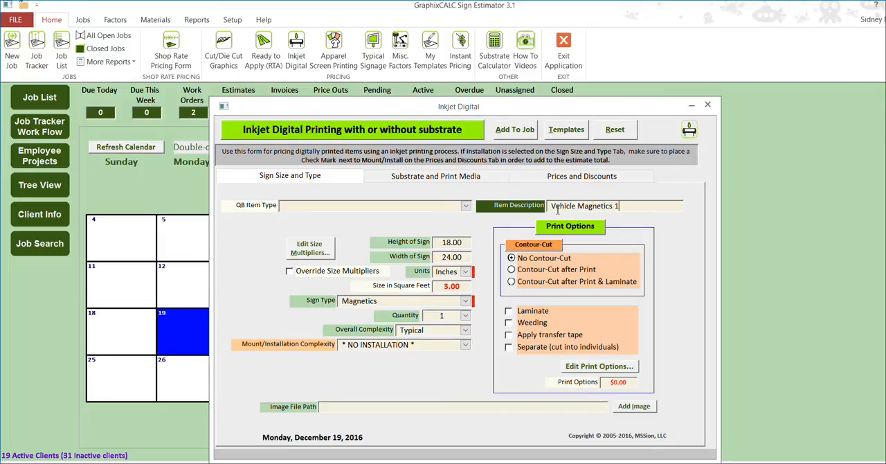
type("8\"x24\" Pair")
left_click_drag(666, 209, 551, 208)
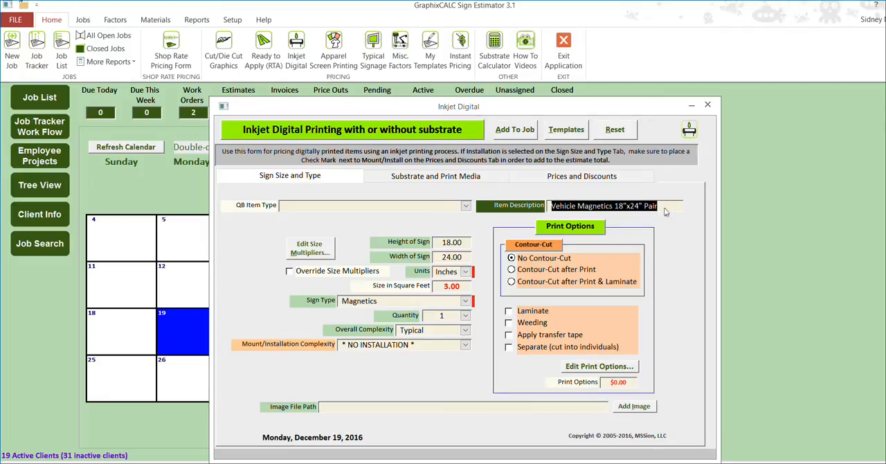
Set the substrate type to Magnetic with the description Magnum Magnetics (30 mil) - gloss white.
left_click(410, 176)
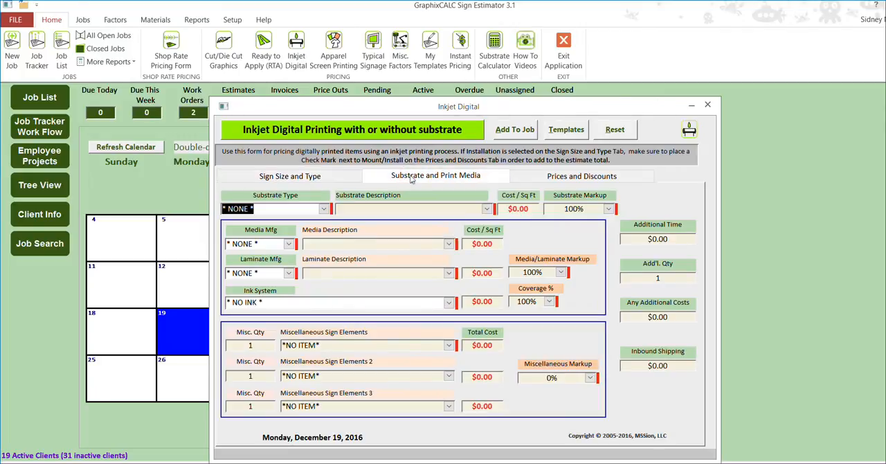
left_click(324, 208)
left_click(325, 381)
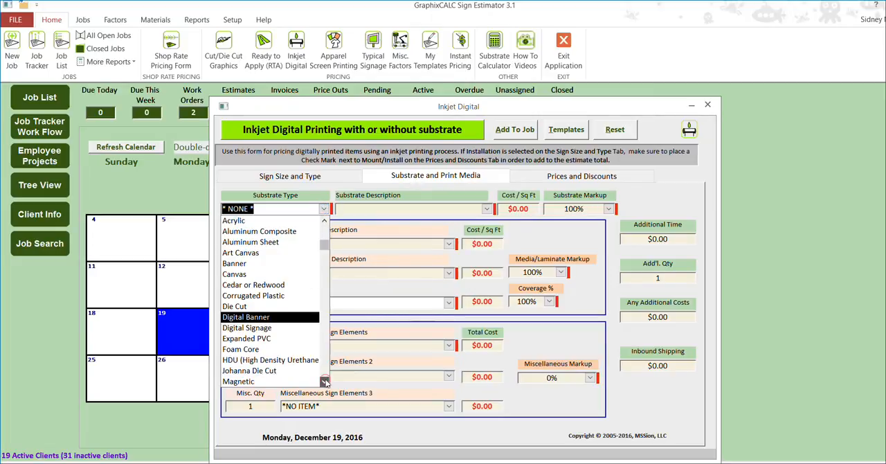
scroll(326, 382, "down", 2)
left_click(263, 328)
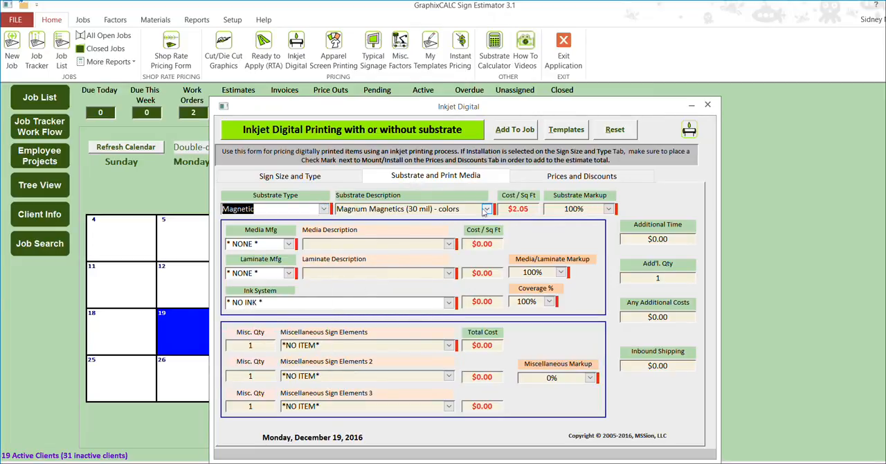
left_click(487, 209)
left_click(479, 230)
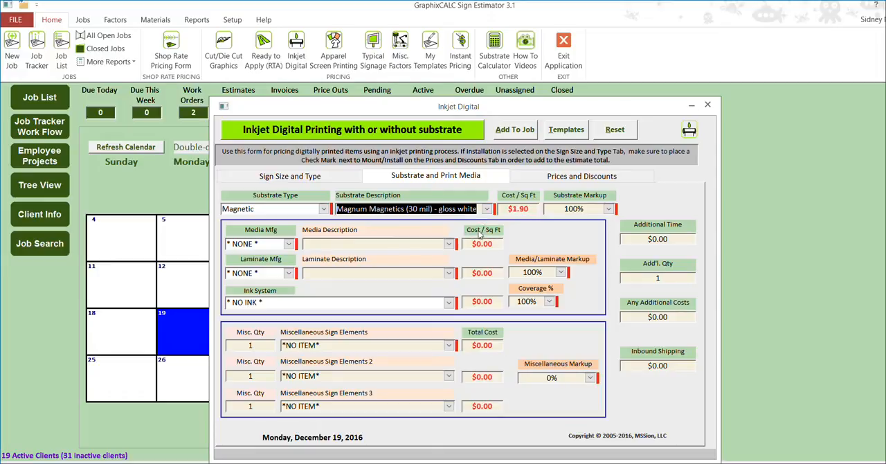
Choose Oracal as the print media manufacturer and Orajet 3551, 2.75 mil 7-yr HiPerf Cal. as the media.
left_click(288, 244)
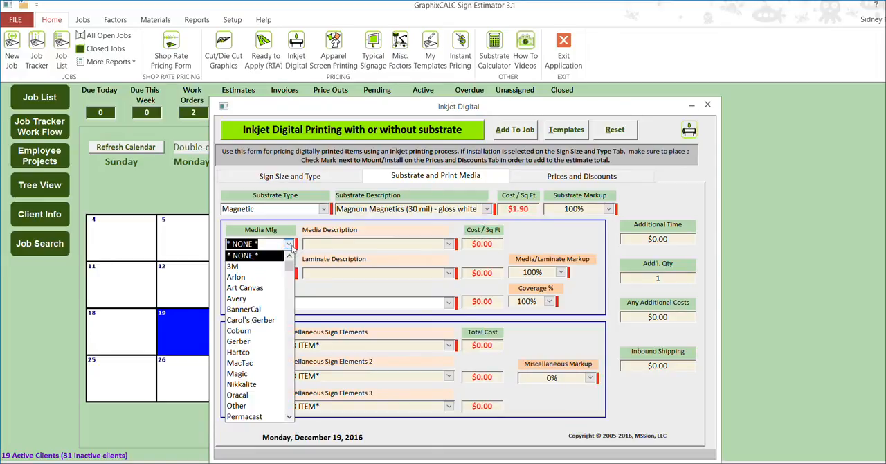
left_click(266, 394)
left_click(449, 244)
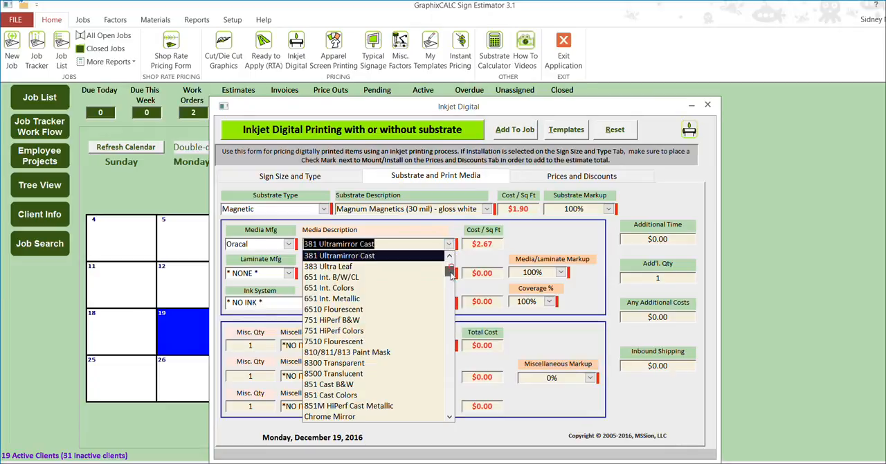
left_click(450, 367)
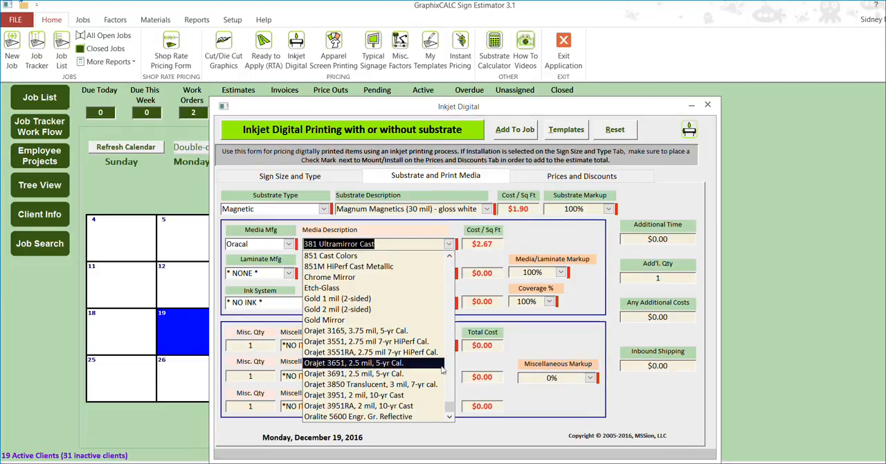
left_click(401, 342)
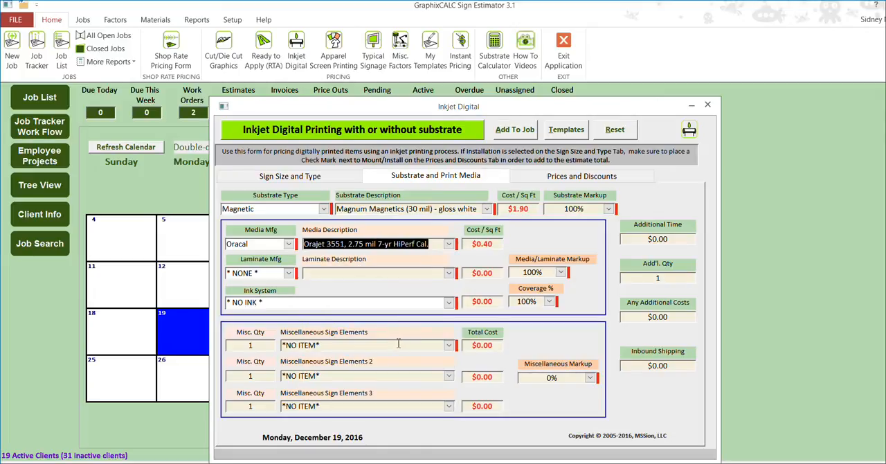
Set the laminate manufacturer to Oracal and the ink system to Roland OEM Eco-sol.
left_click(289, 274)
left_click(239, 328)
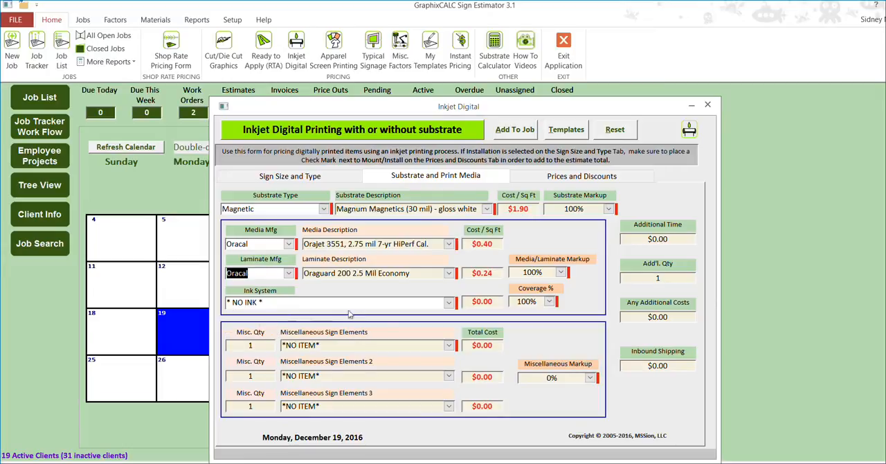
left_click(449, 303)
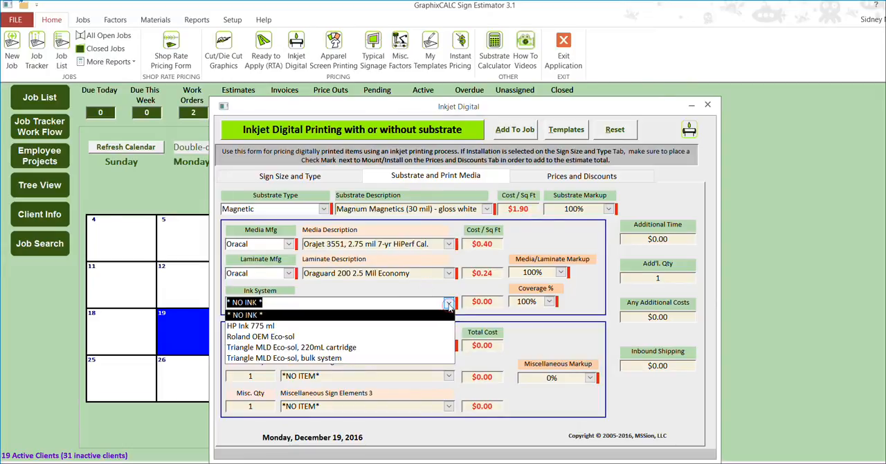
left_click(385, 338)
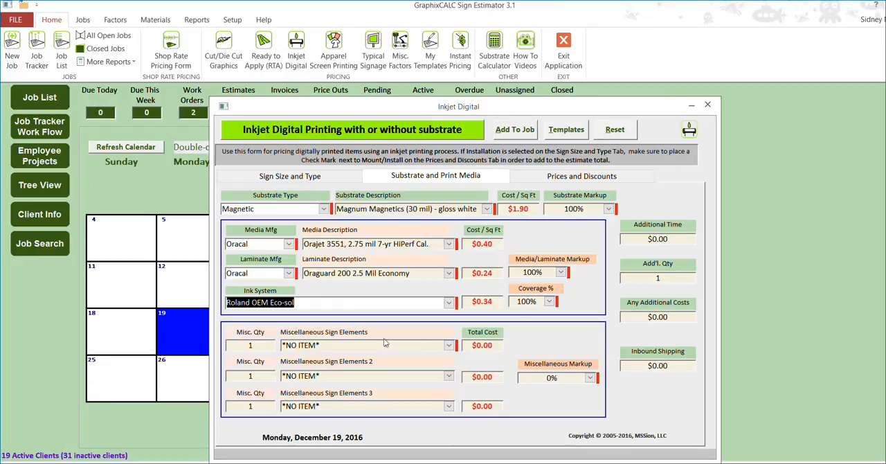
Set the sign quantity to 2 and check the unit, total and discounted prices.
left_click(572, 178)
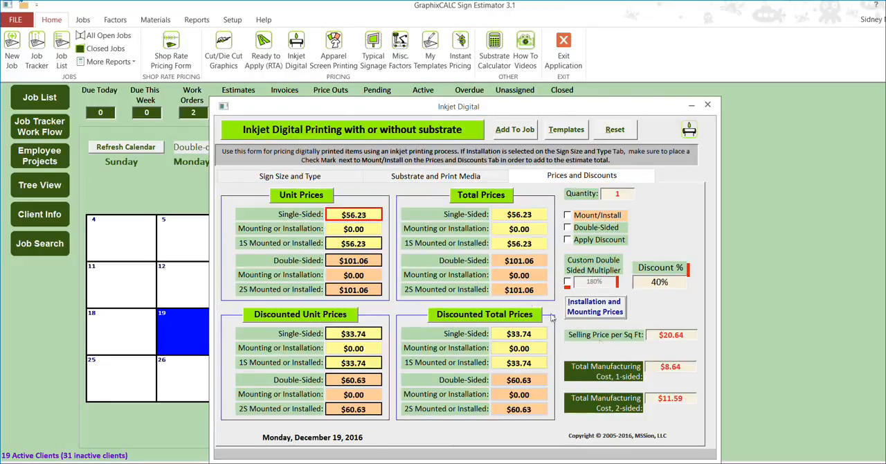
left_click(343, 177)
left_click(465, 315)
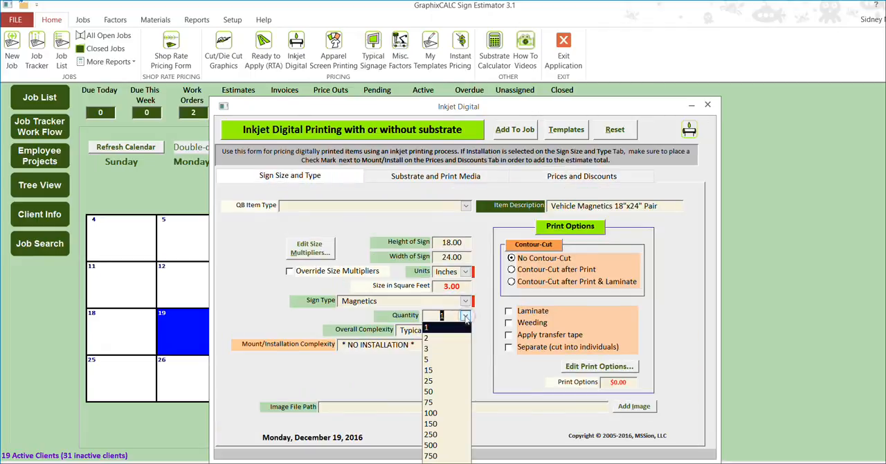
left_click(447, 333)
left_click(588, 178)
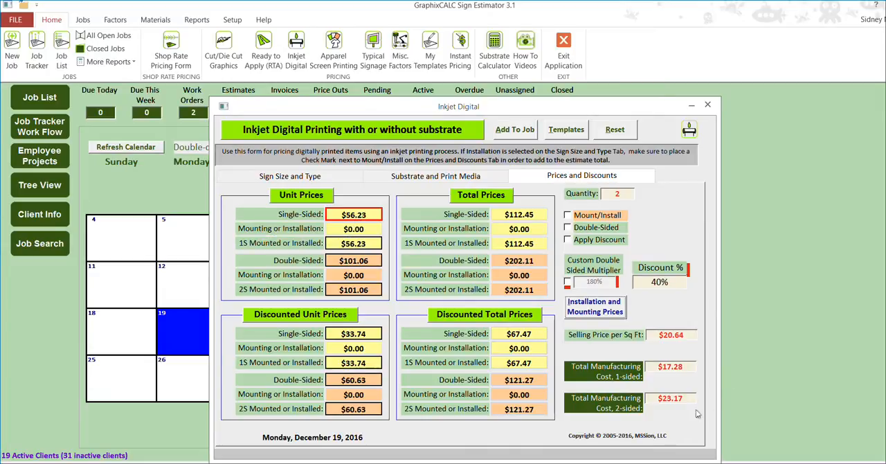
Recheck the sign settings and prices, and view the job assignment choices without adding the item to a job.
left_click(332, 179)
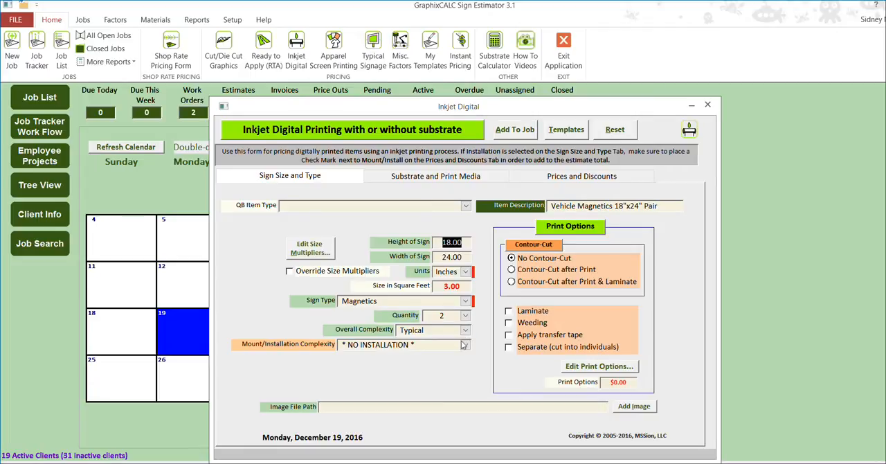
left_click(574, 179)
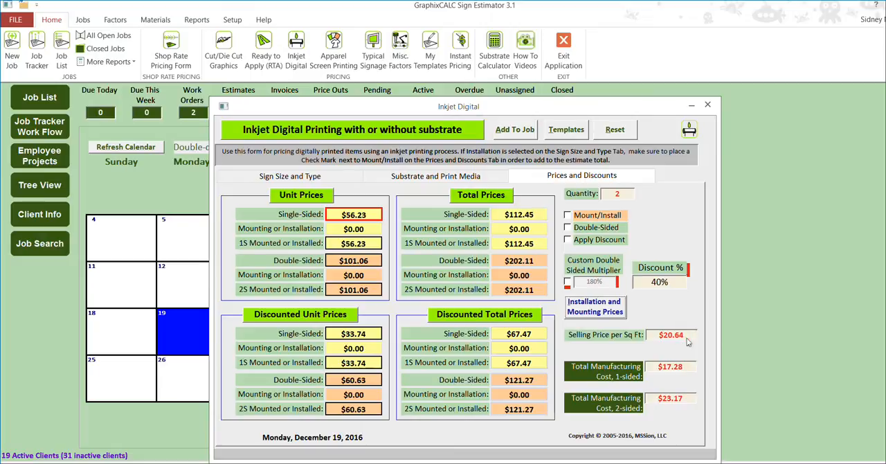
left_click(519, 136)
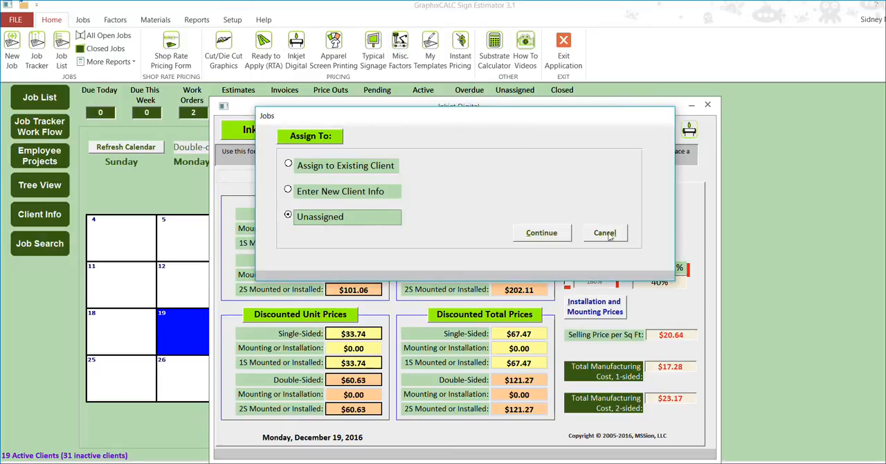
left_click(606, 233)
Save the current pricing as a new template described as Vehicle Magnetics 18"x24" Pair Full Bleed, and close the inkjet pricing form.
left_click(572, 131)
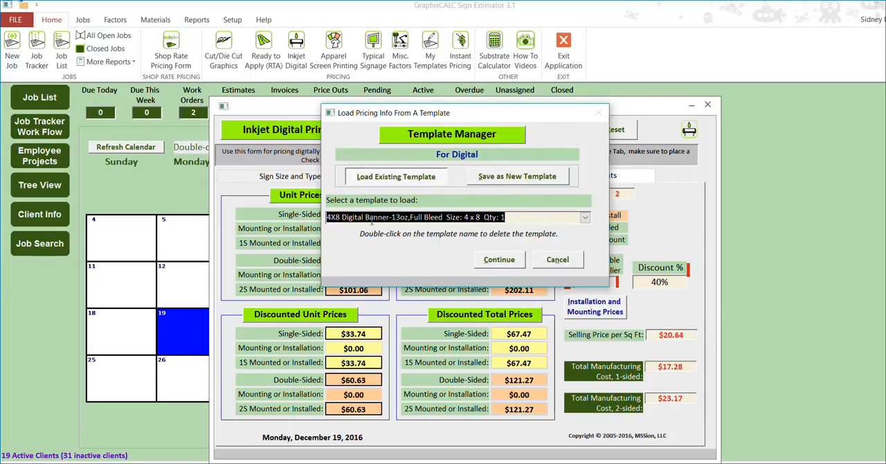
left_click(537, 179)
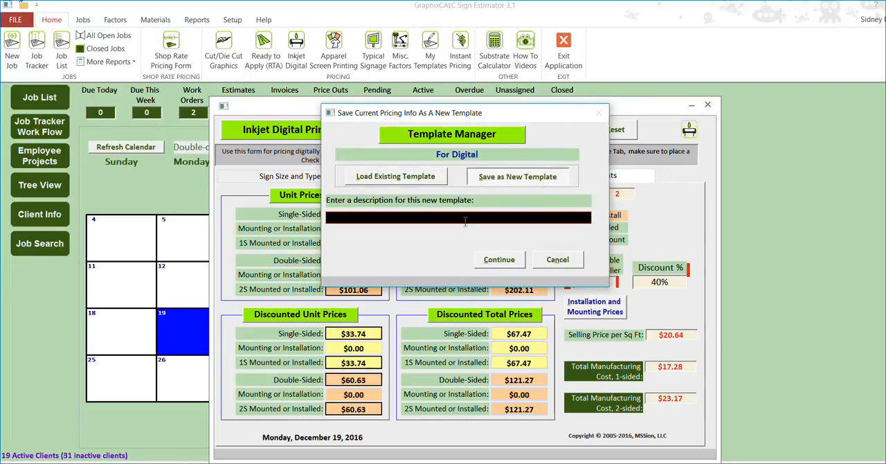
type("Vehicle Magnetics 18\"x24\" Pair")
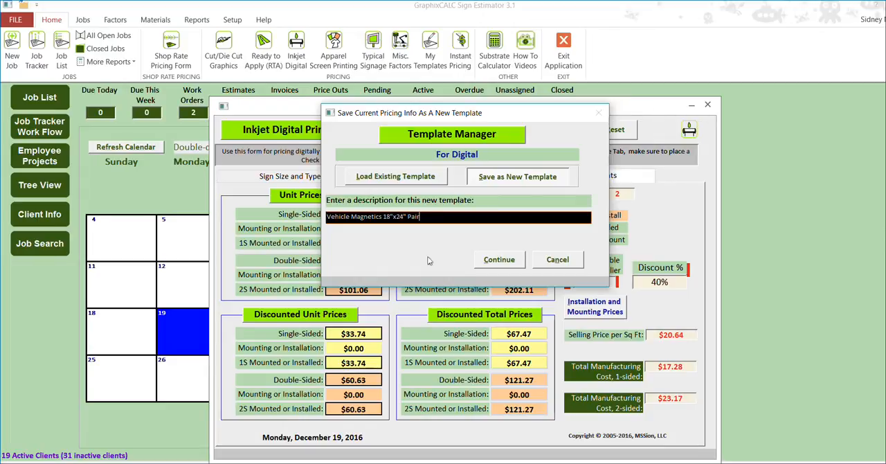
type("Full Bleed")
left_click(513, 260)
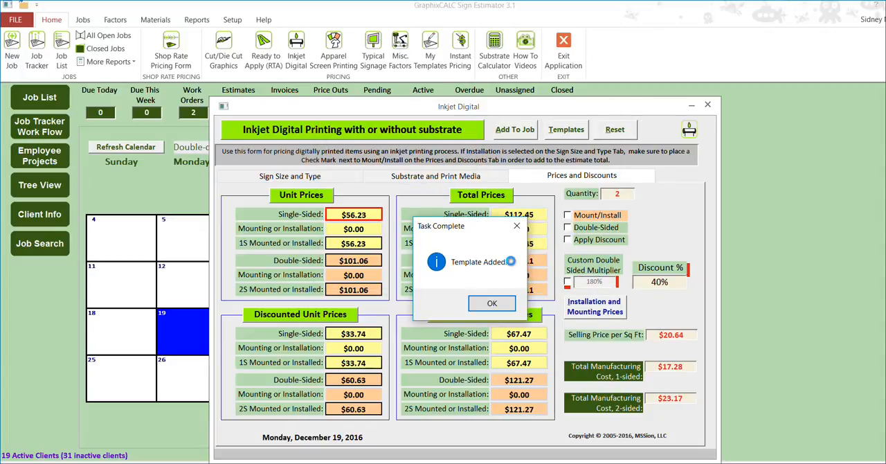
left_click(546, 300)
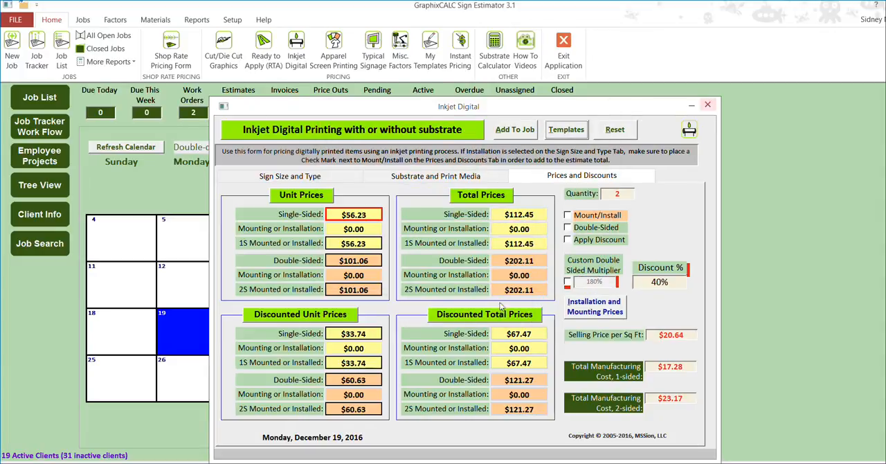
left_click(710, 106)
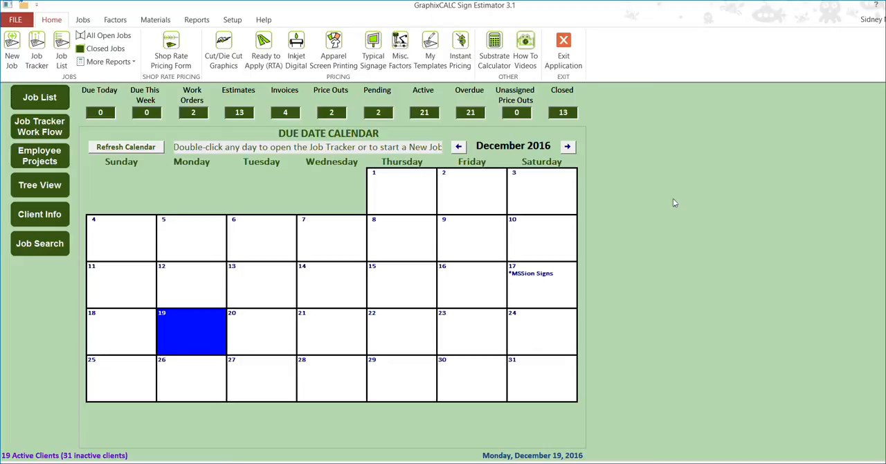
Load the saved Vehicle Magnetics 18"x24" Pair Full Bleed template and check its sign settings, materials and prices.
left_click(430, 52)
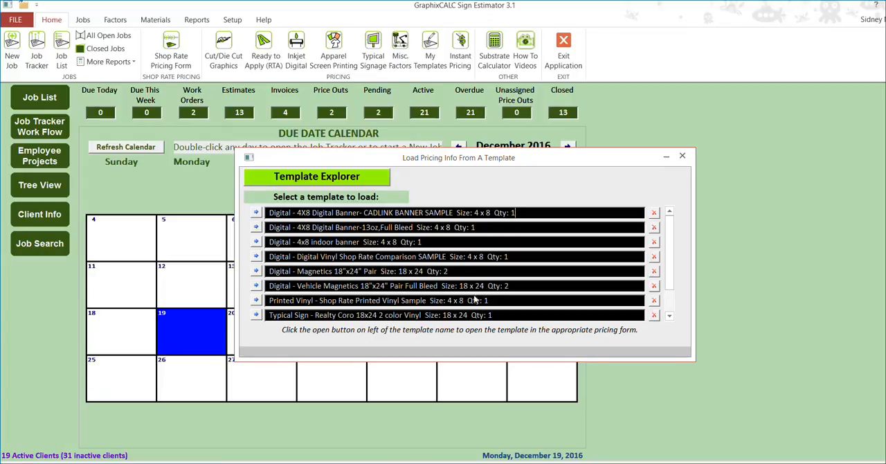
left_click(256, 286)
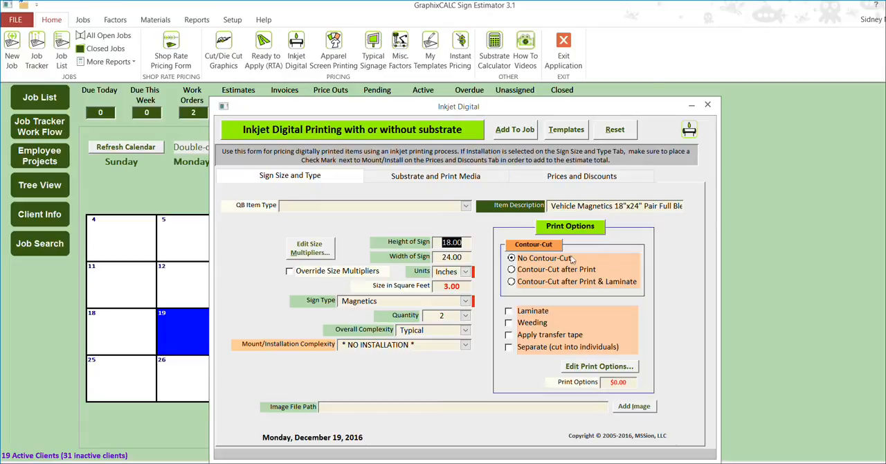
left_click(443, 177)
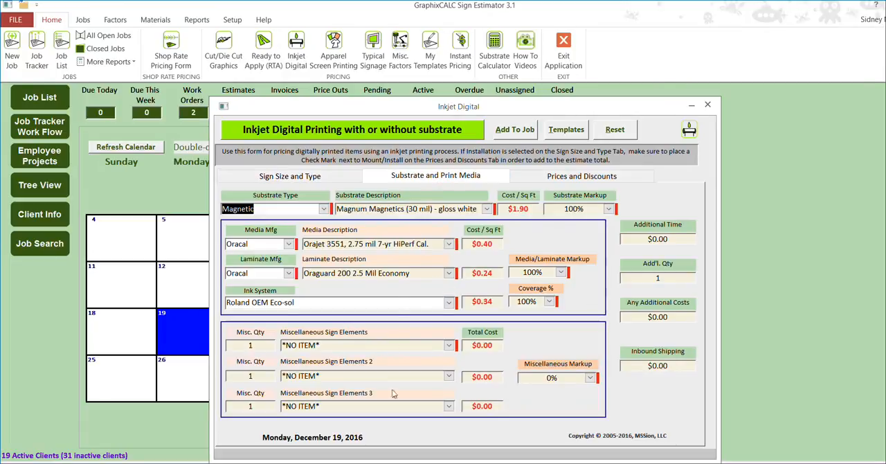
left_click(585, 177)
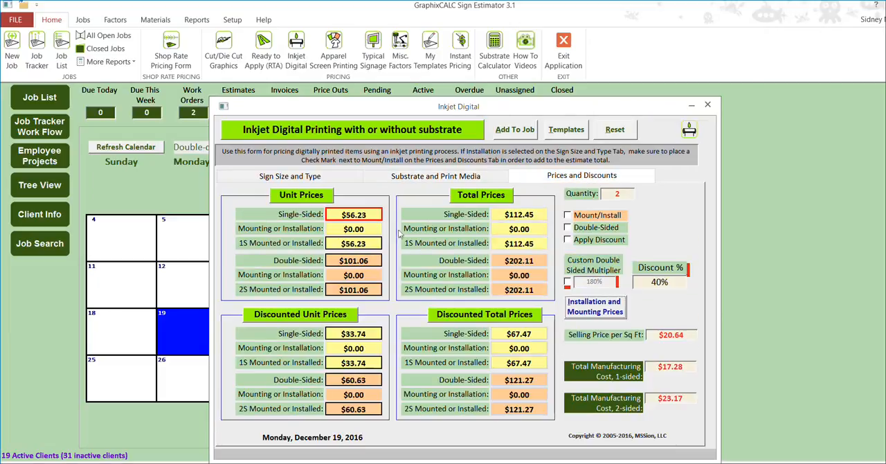
Begin adding the priced magnetics to a job and assign it to the existing client Chittum Yahts.
left_click(526, 130)
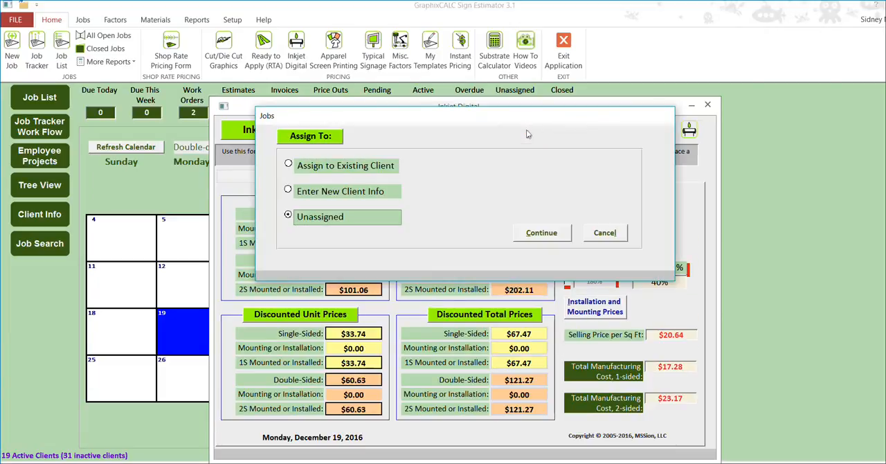
left_click(289, 164)
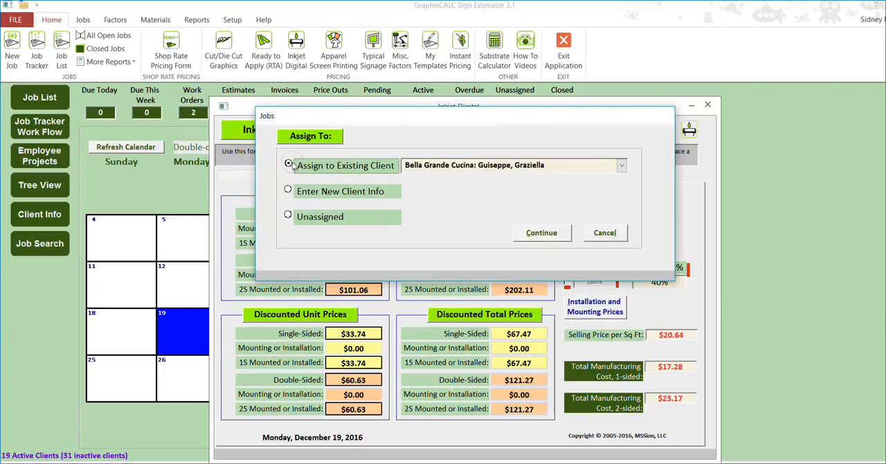
left_click(622, 165)
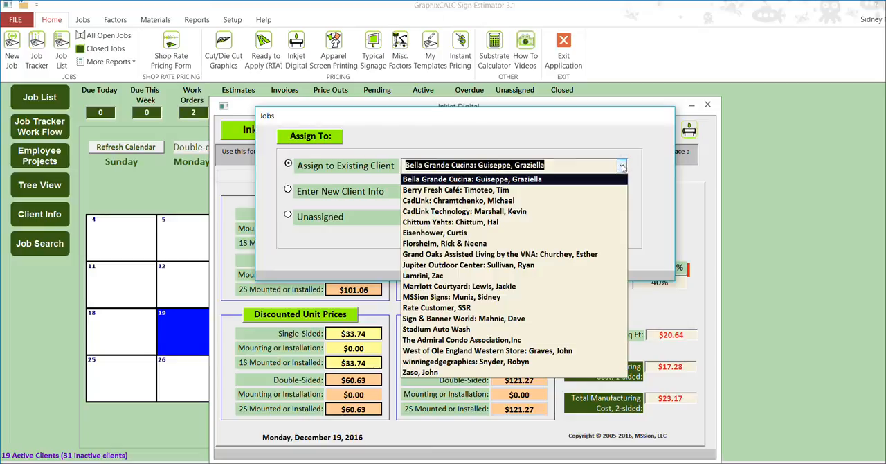
left_click(462, 224)
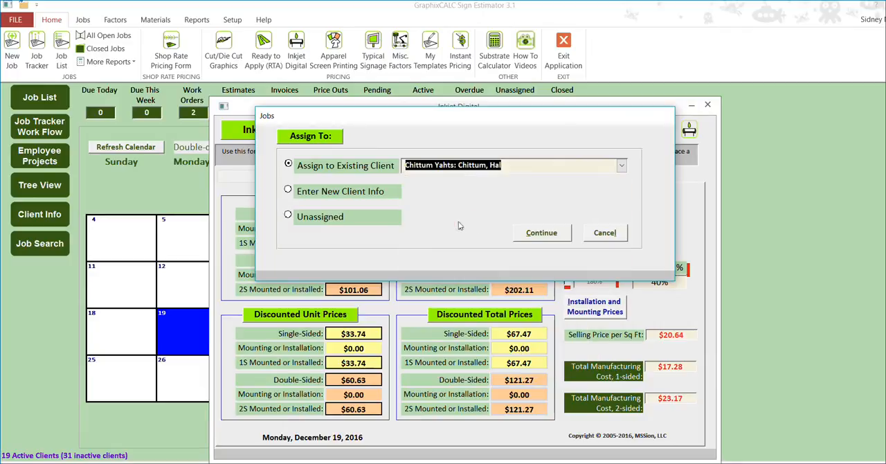
left_click(542, 233)
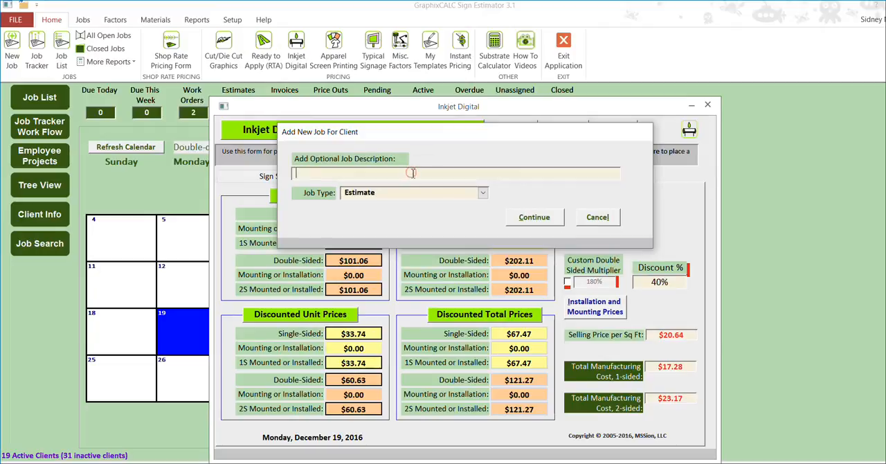
Create the client's job as an Estimate with the description Vehicle Magnetics 18"x24" Pair.
type("Vehicle Magnetics 18\"x24\" Pair")
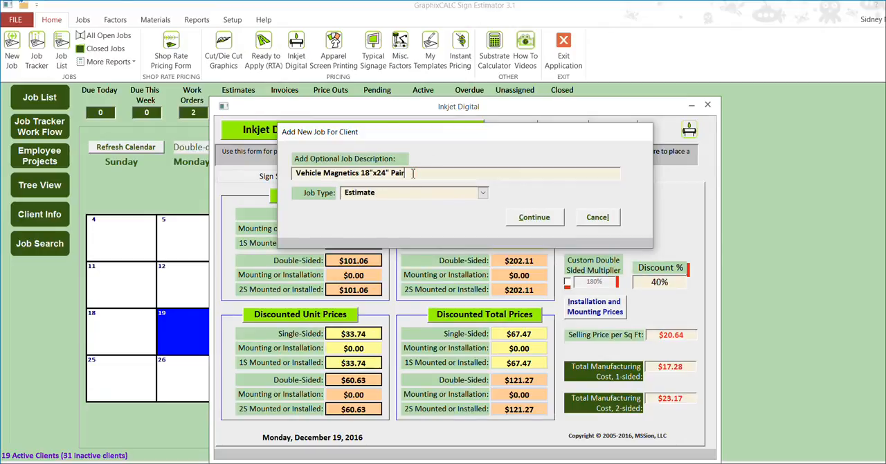
left_click(536, 218)
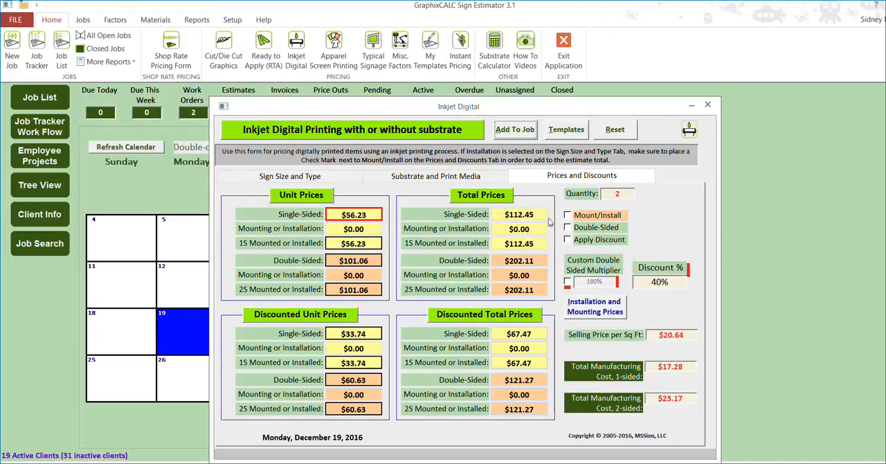
left_click(484, 303)
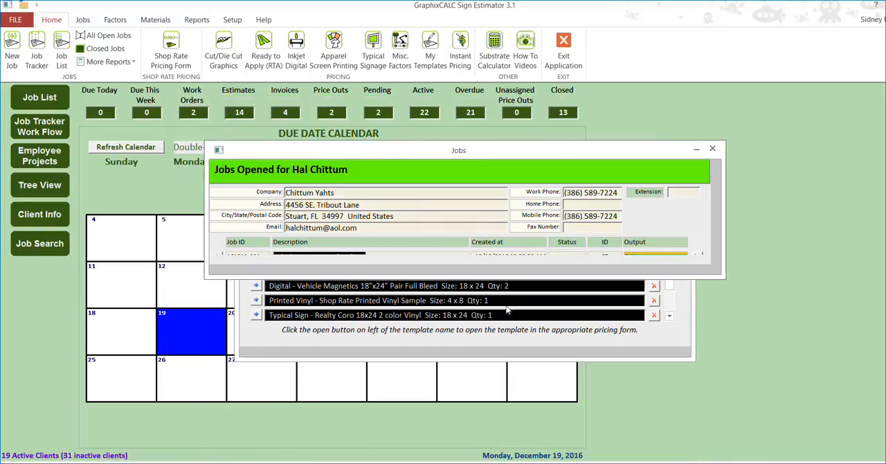
Open the new estimate's magnetics item and review its sign settings, materials, prices and selling price per square foot.
left_click_drag(725, 276, 771, 407)
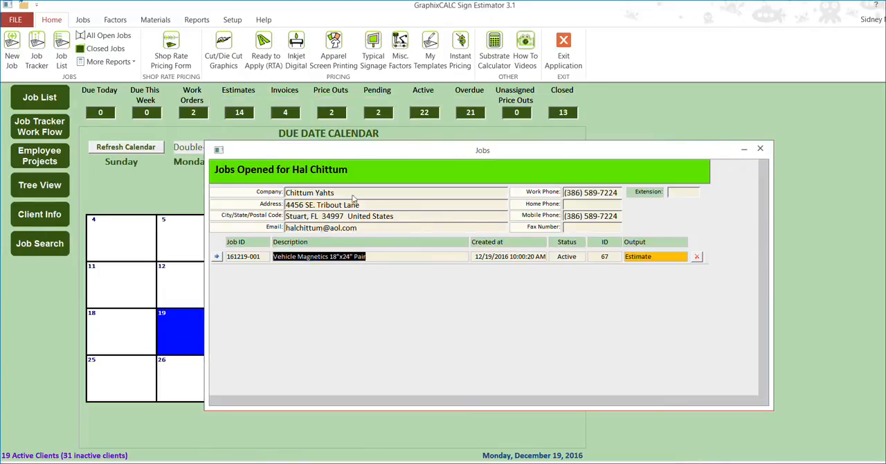
left_click(218, 257)
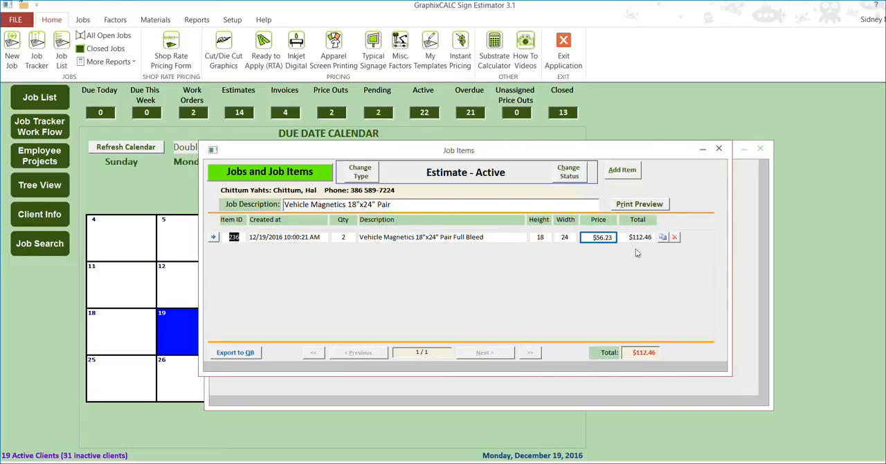
left_click(214, 238)
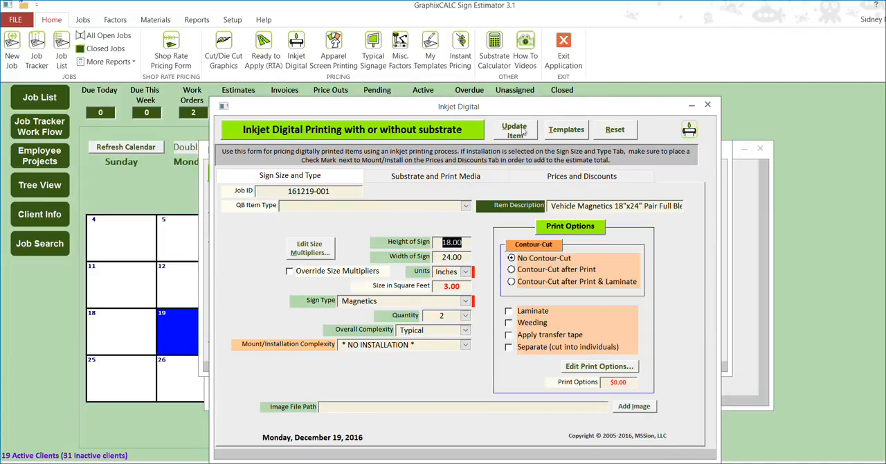
left_click(497, 176)
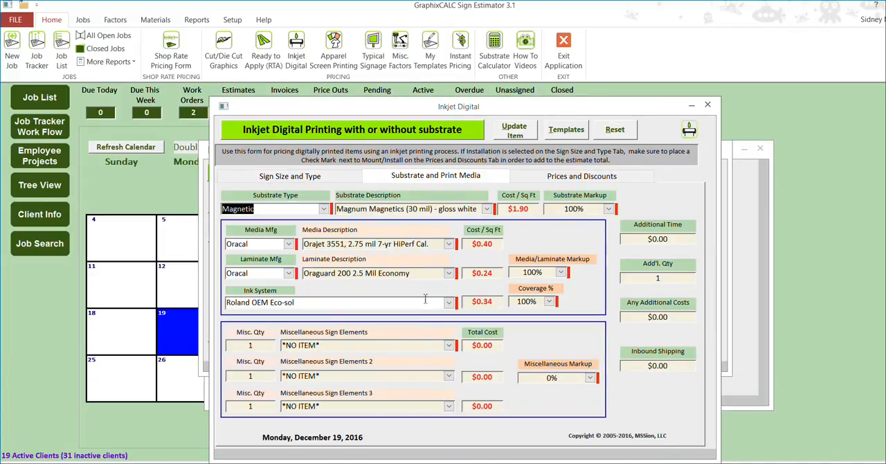
left_click(582, 176)
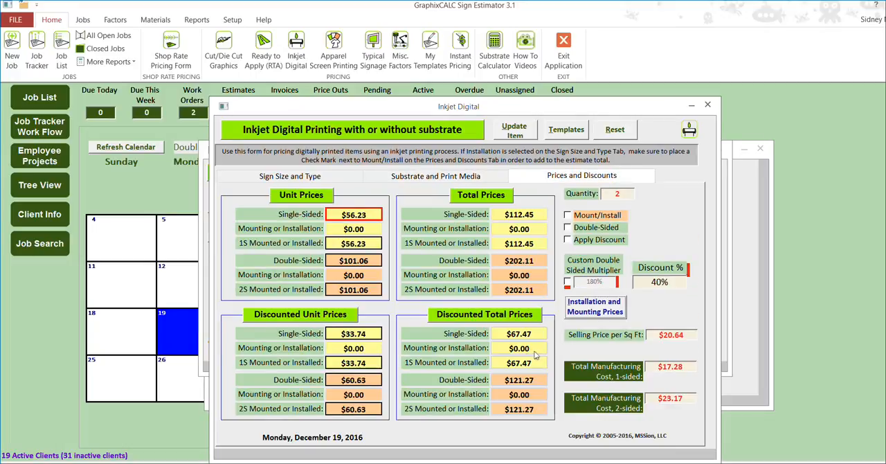
left_click(707, 104)
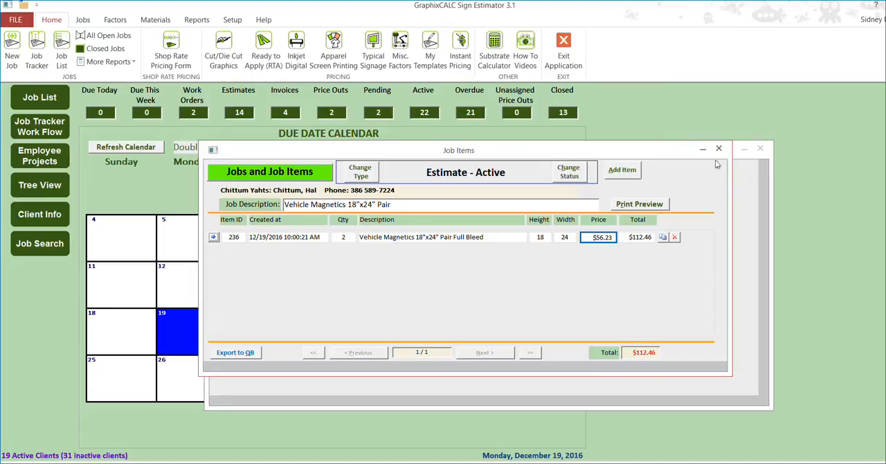
left_click(213, 237)
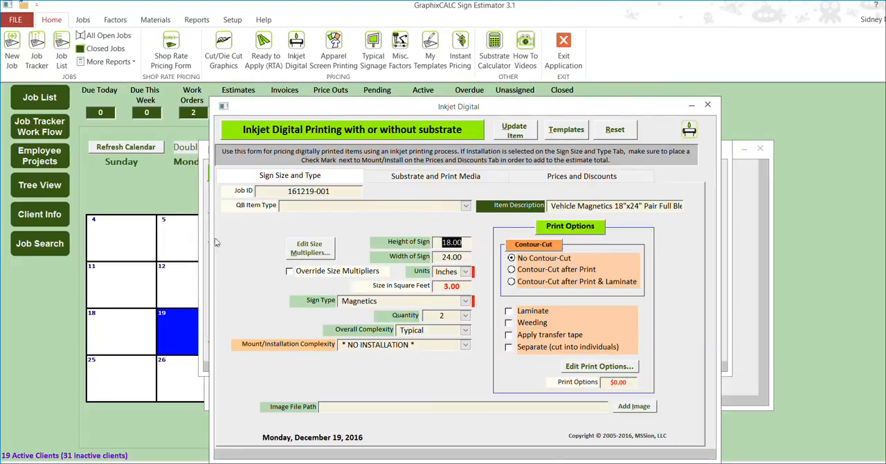
left_click(578, 178)
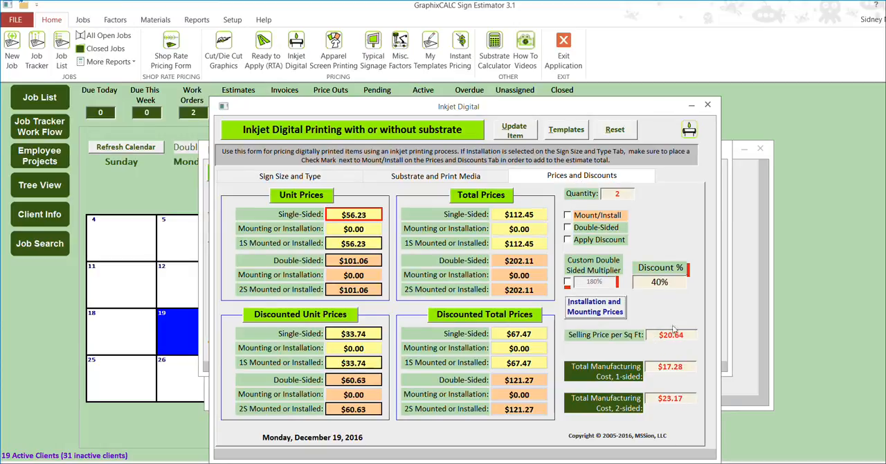
Add an Instant Pricing sign type named Vehicle Magnetics 18"x24" Pair at 20.64 per square foot.
left_click(463, 50)
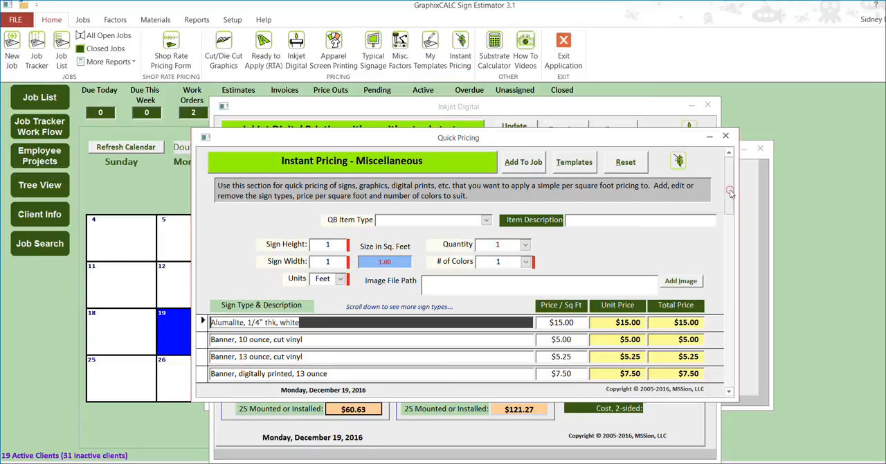
left_click_drag(731, 192, 731, 293)
scroll(728, 320, "down", 1)
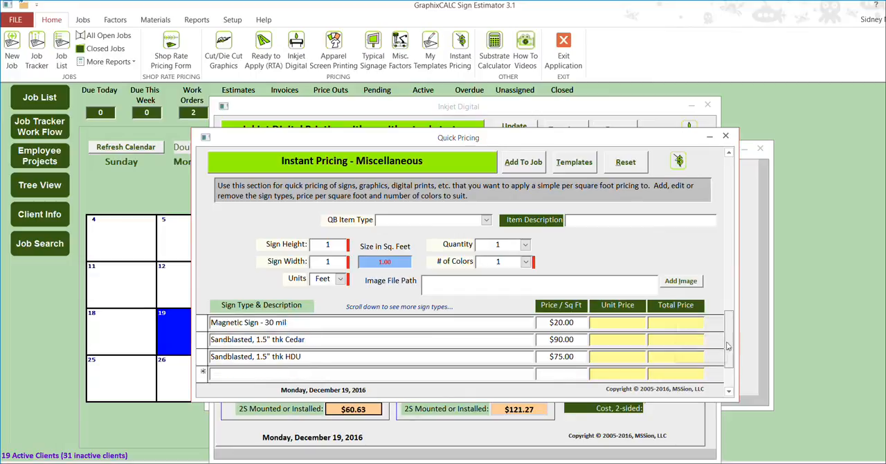
left_click(321, 374)
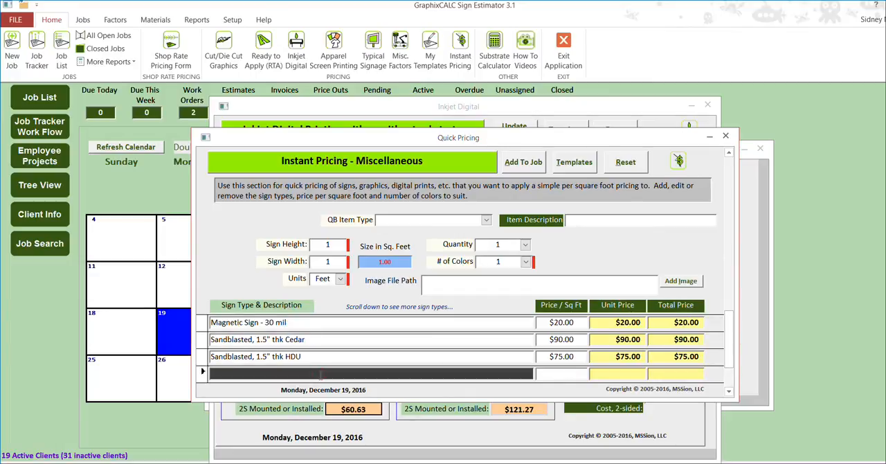
type("Vehicle Magnetics 18\"x24\" Pair")
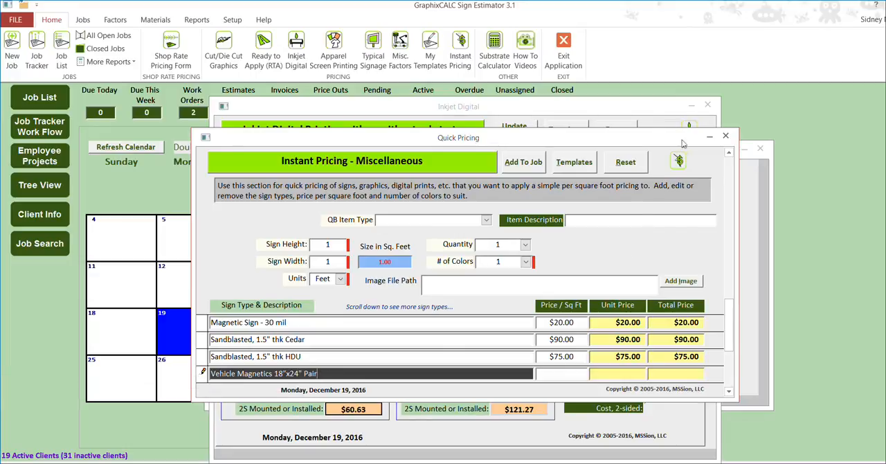
left_click_drag(660, 137, 558, 74)
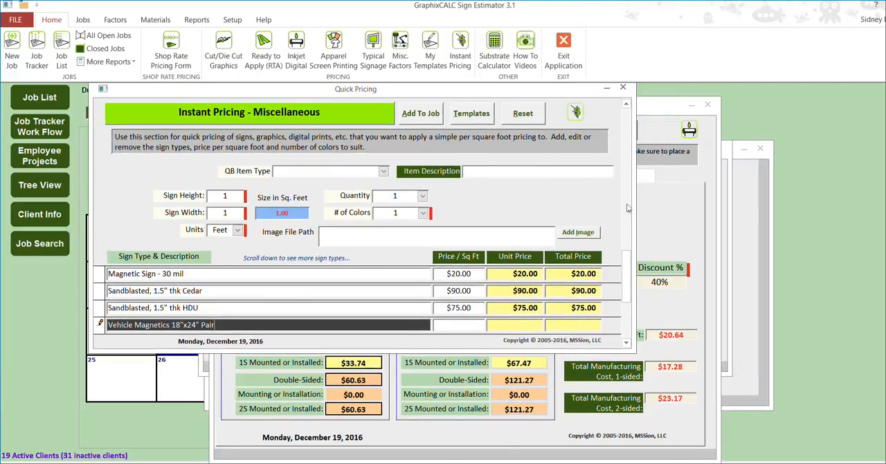
left_click(468, 325)
type("20.64")
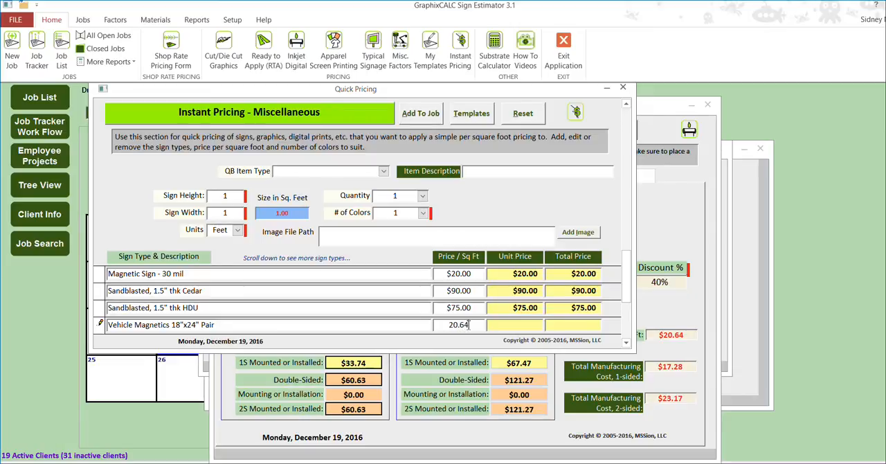
key("Return")
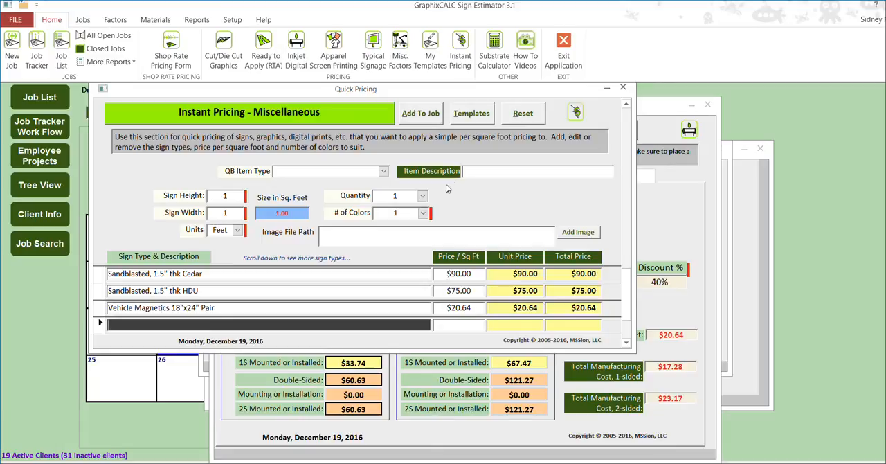
Set the Instant Pricing sign size to 18 high by 24 wide in inches with a quantity of 2.
left_click_drag(220, 196, 243, 202)
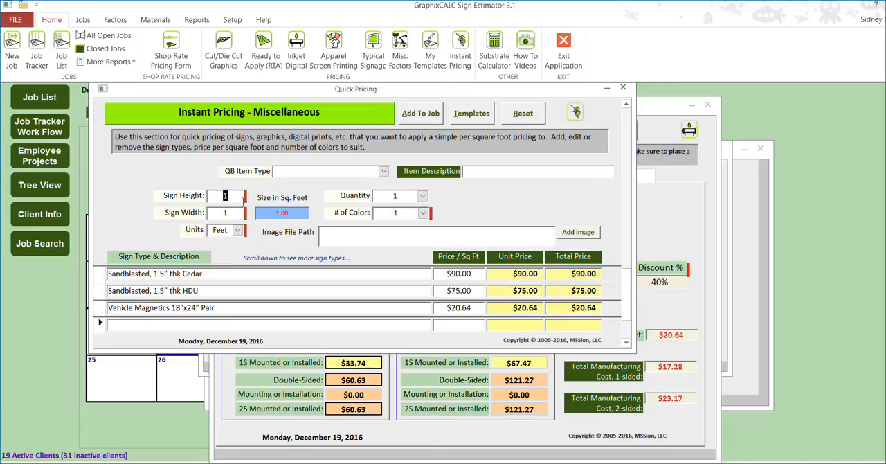
key("BackSpace")
type("18")
key("Tab")
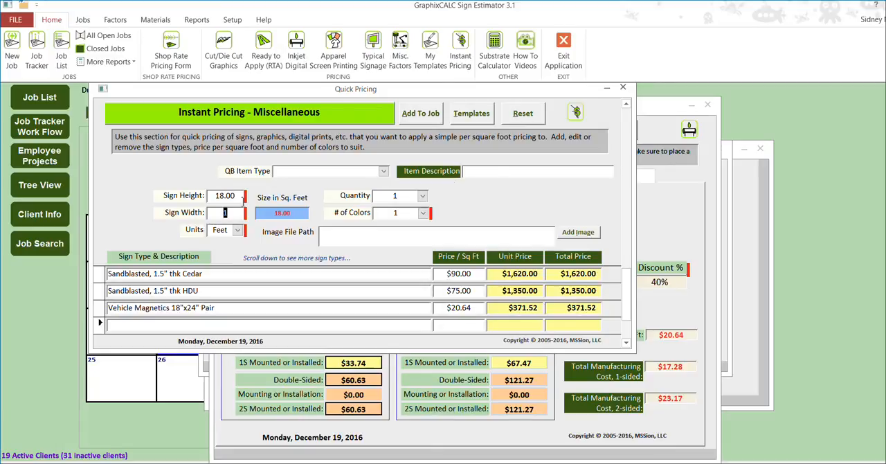
type("24")
key("Tab")
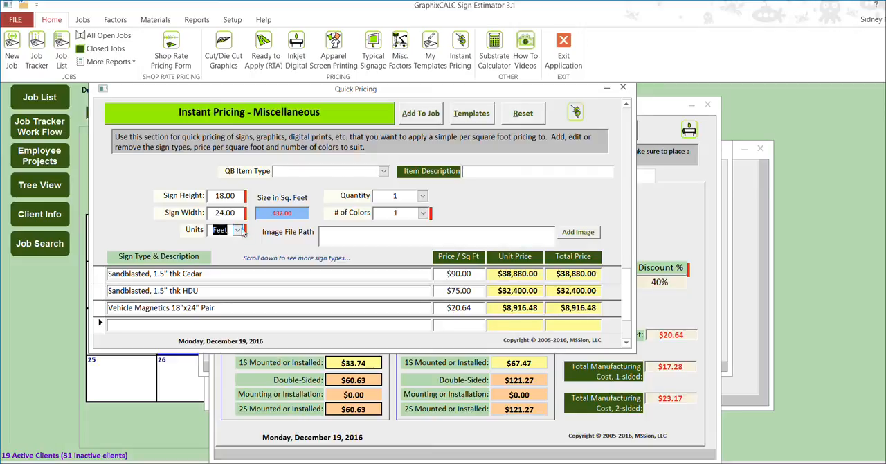
left_click(236, 230)
left_click(236, 242)
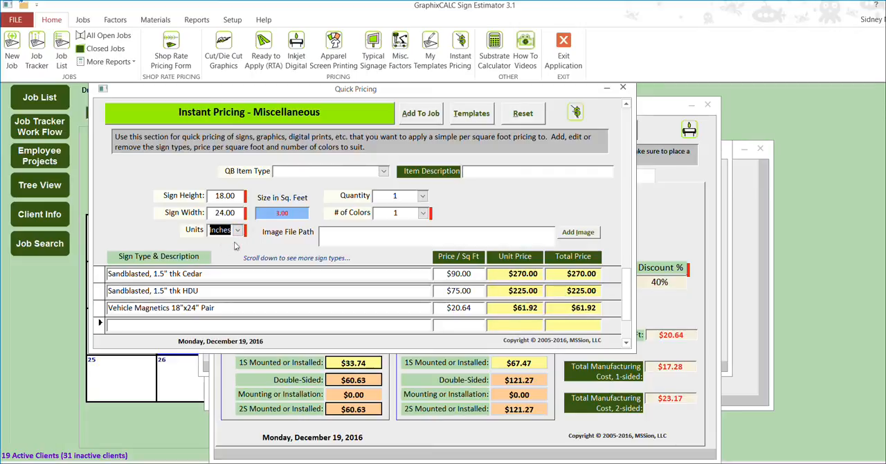
left_click(423, 196)
left_click(406, 219)
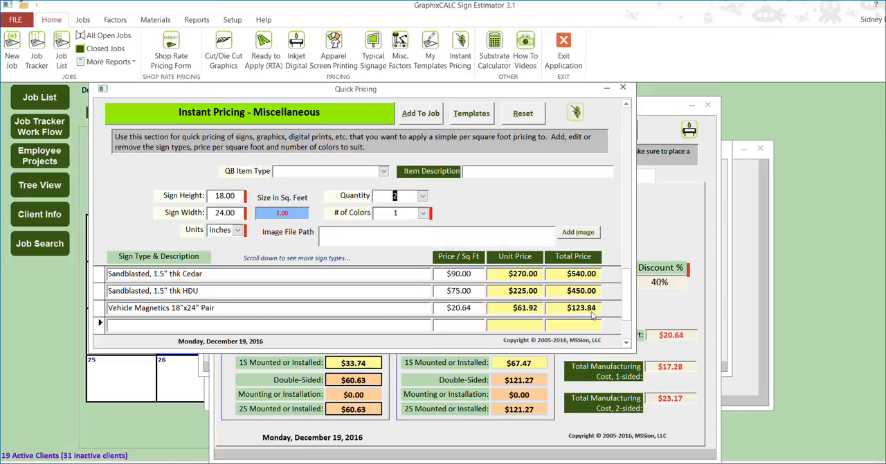
Arrange the Instant Pricing and Inkjet Digital forms to compare their magnetics prices, and look through the instant pricing sign types.
left_click_drag(572, 90, 503, 170)
left_click_drag(622, 109, 769, 110)
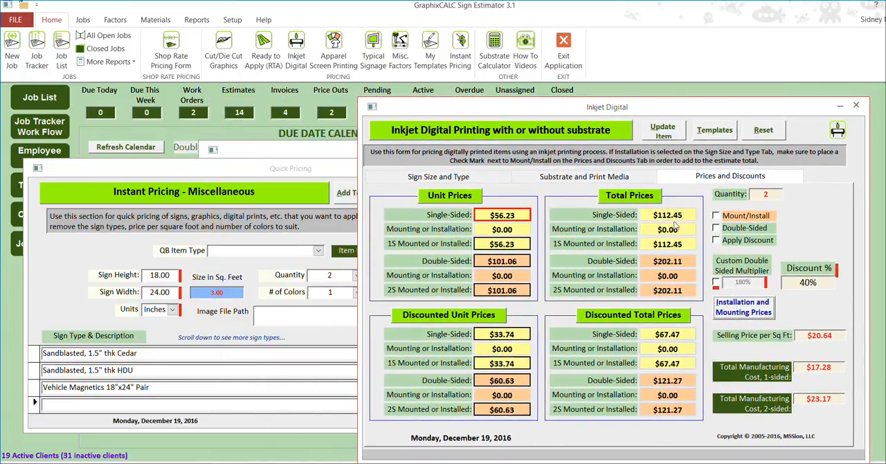
left_click(327, 173)
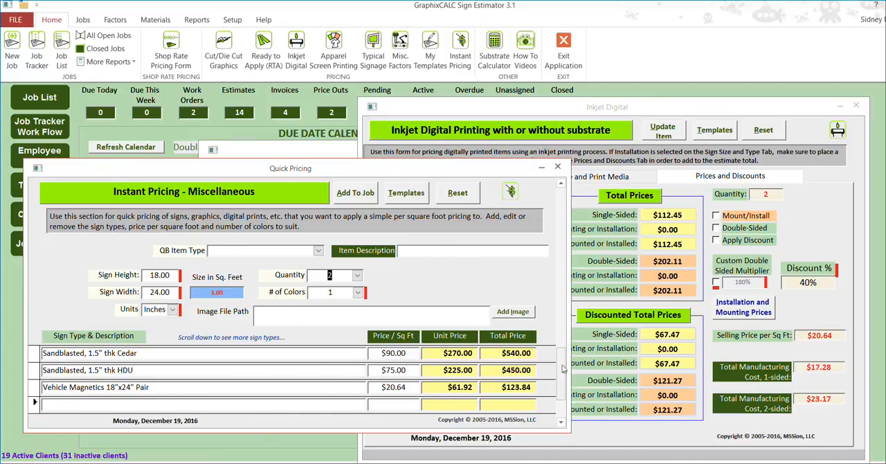
left_click_drag(564, 371, 563, 228)
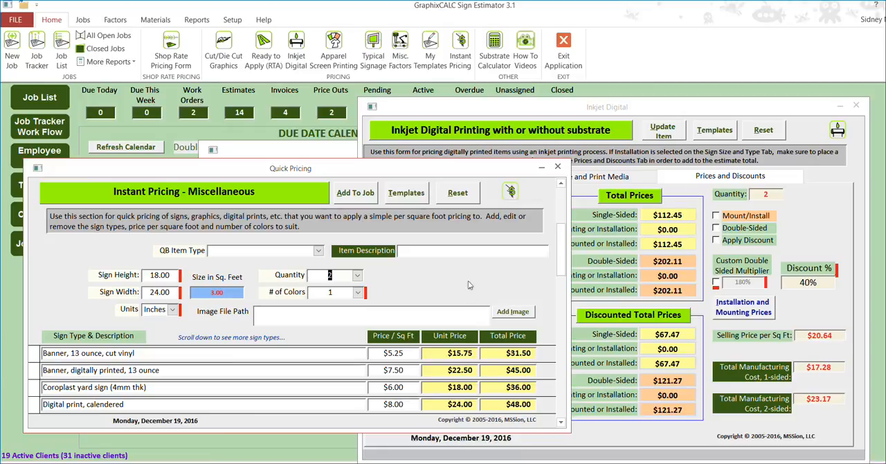
Look over the saved pricing templates, and close the template list and both pricing forms to return to the estimate's job items.
left_click(433, 55)
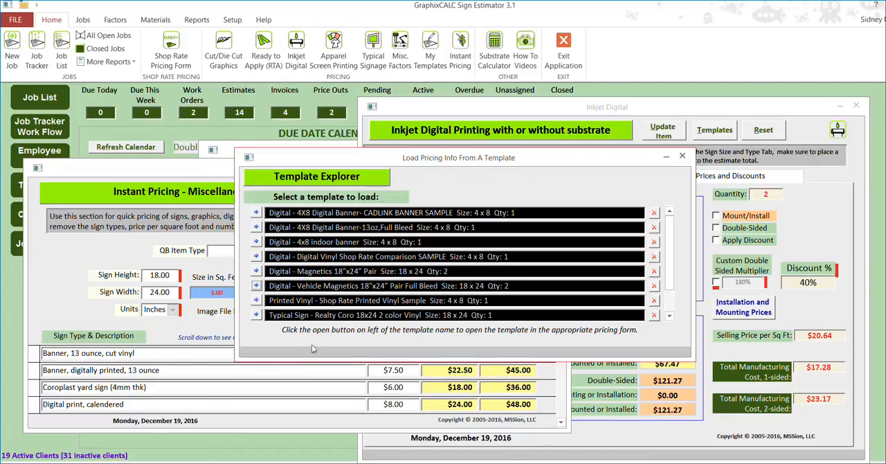
left_click_drag(538, 161, 735, 97)
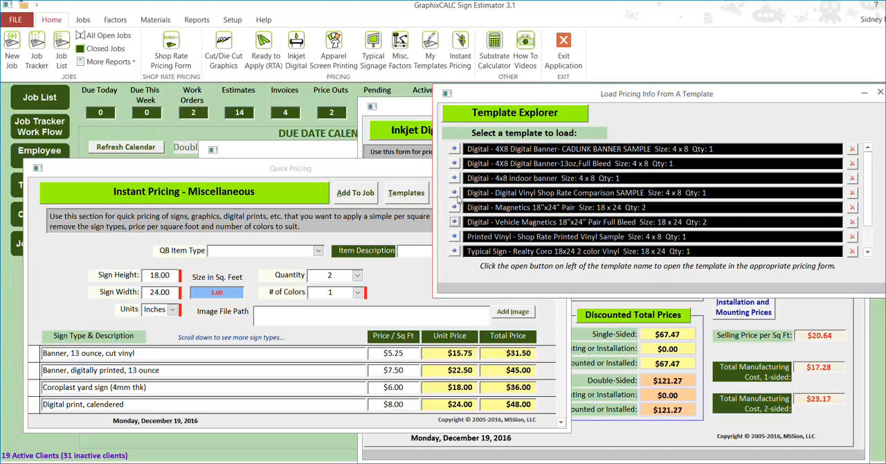
left_click(871, 99)
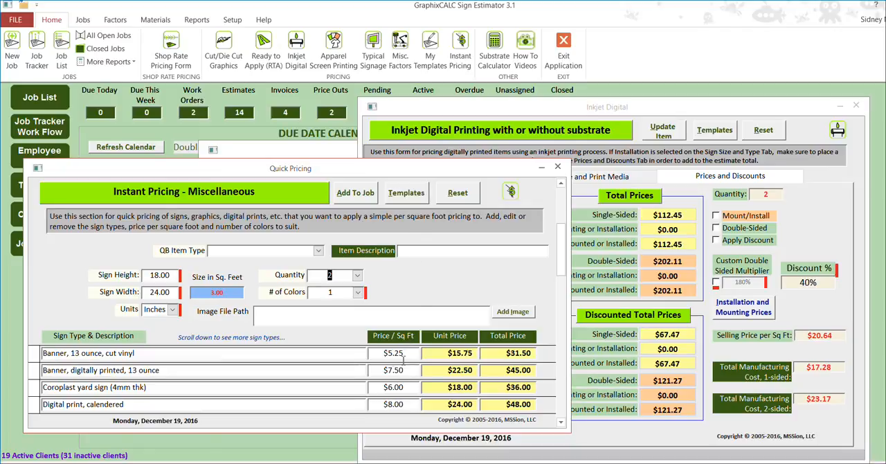
left_click(559, 167)
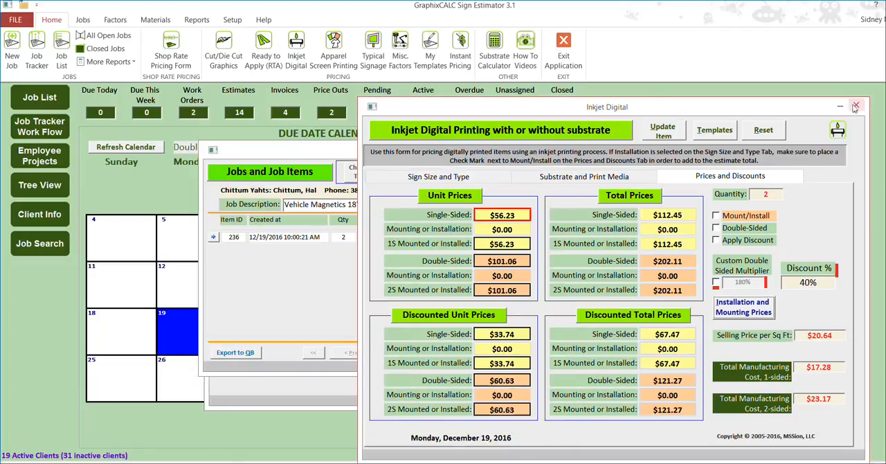
left_click(856, 105)
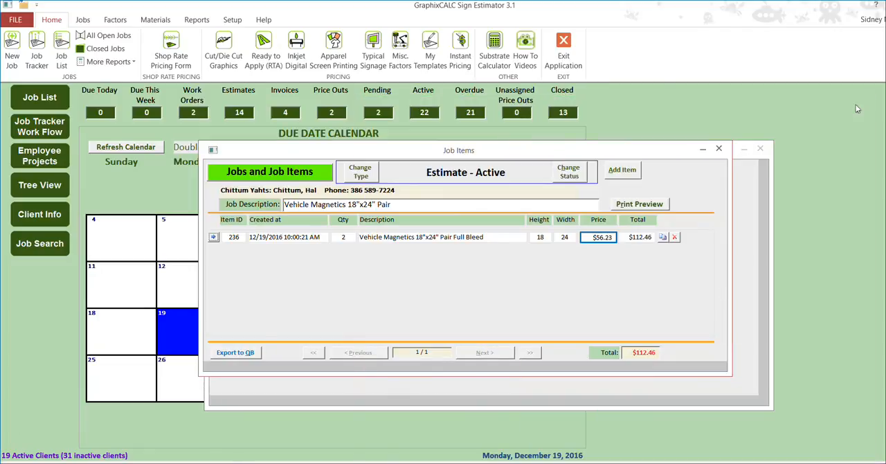